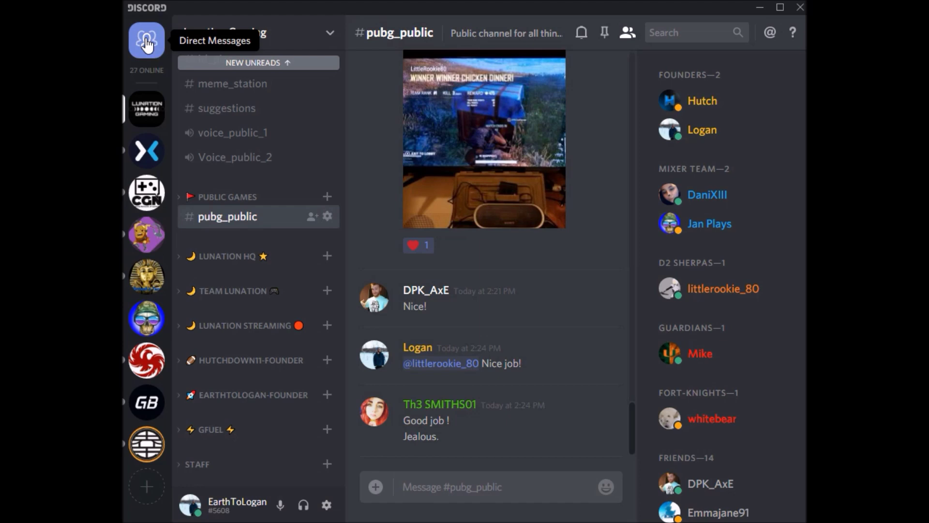
# Go to the Direct Messages friends list and show Recent Mentions from Lunation Gaming channels
pyautogui.click(147, 45)
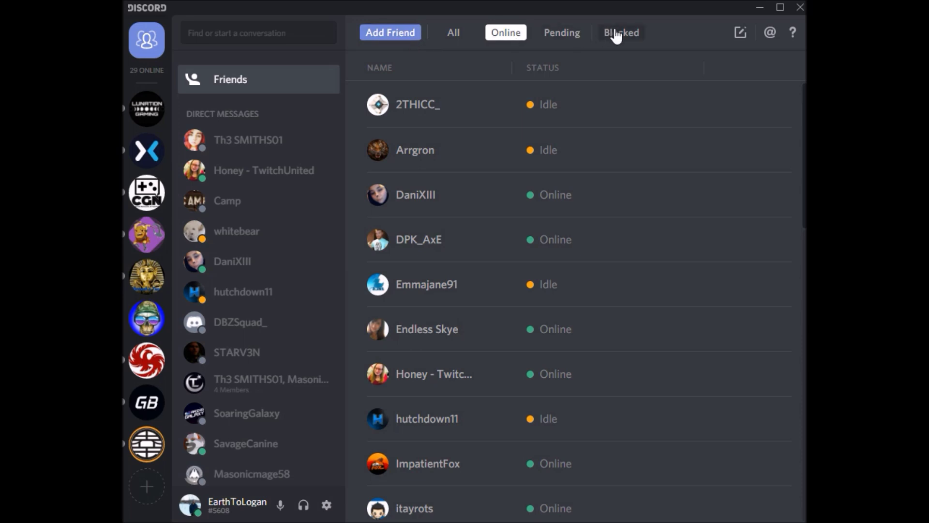
pyautogui.click(770, 34)
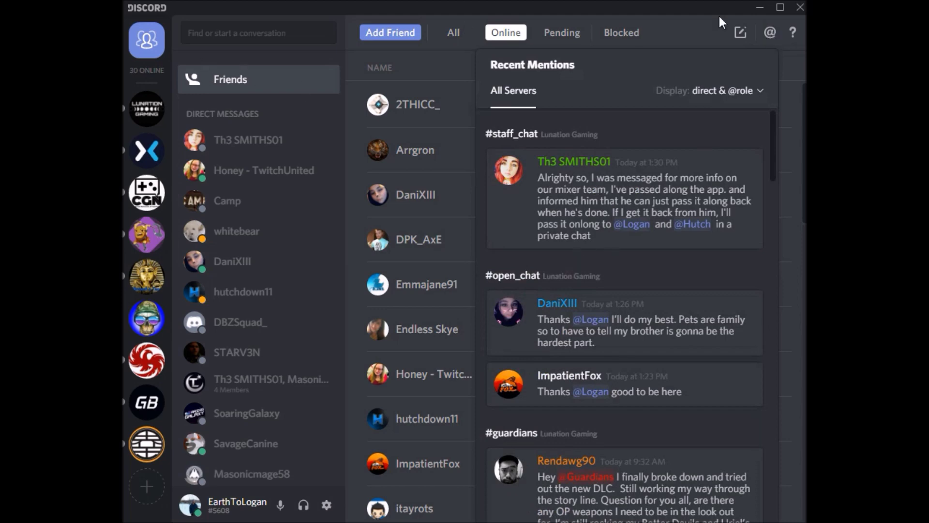
# Return to Lunation Gaming's #pubg_public, check the server invite link, then reopen the server menu
pyautogui.click(150, 115)
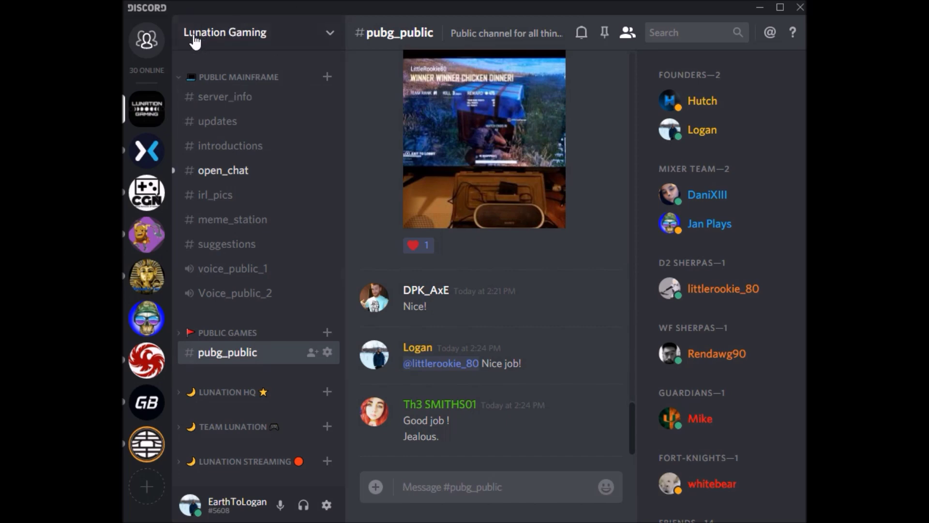
pyautogui.click(330, 34)
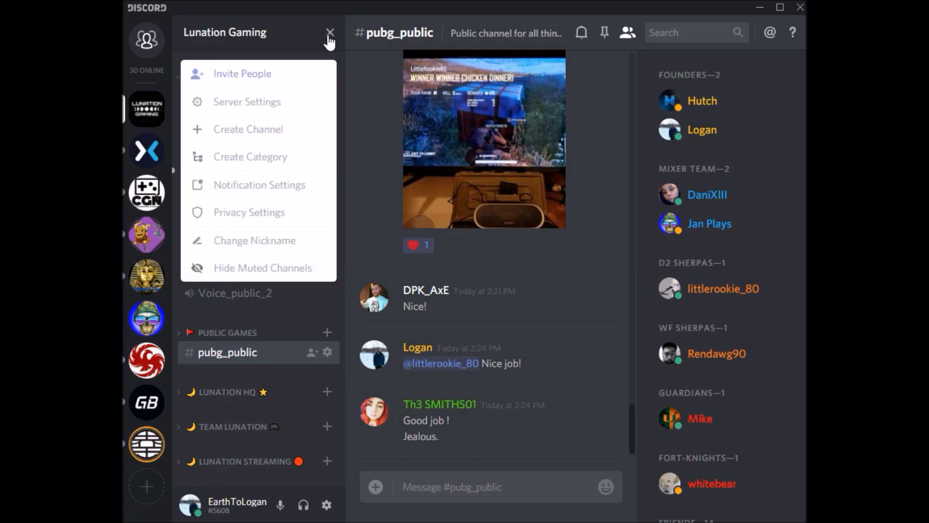
pyautogui.click(264, 75)
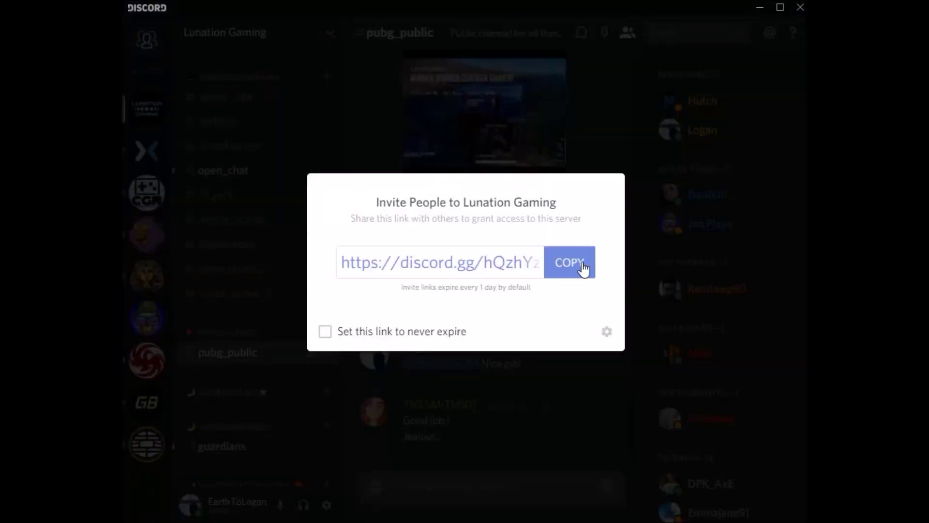
pyautogui.click(606, 132)
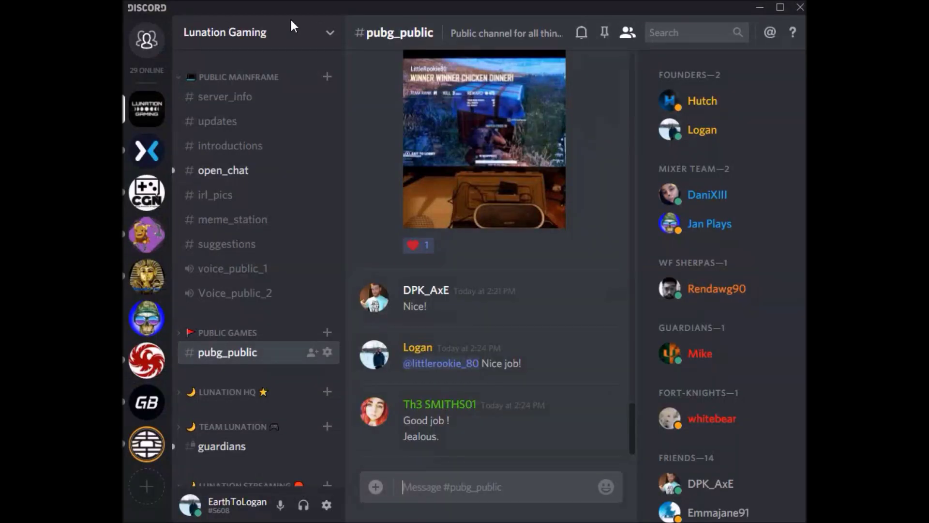
pyautogui.click(328, 33)
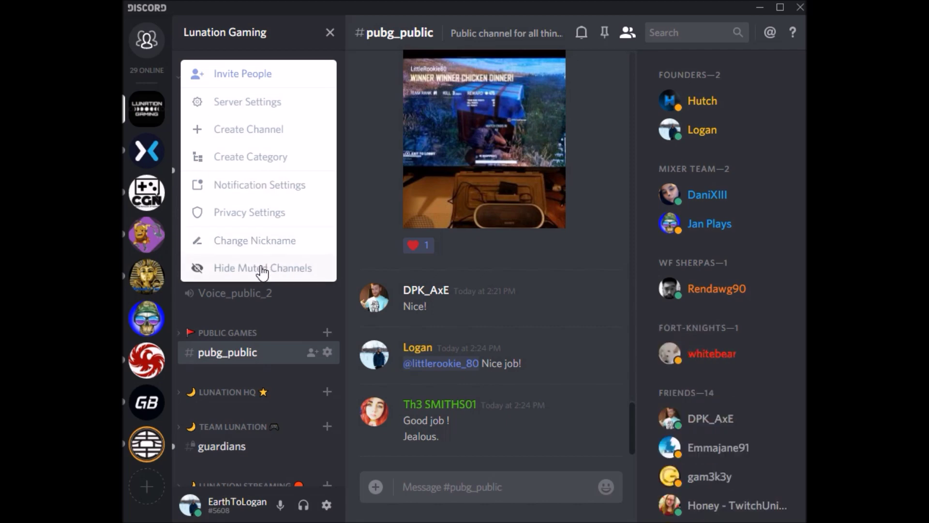
# Dismiss the Lunation Gaming dropdown, leaving the channel list and #pubg_public chat visible
pyautogui.click(361, 187)
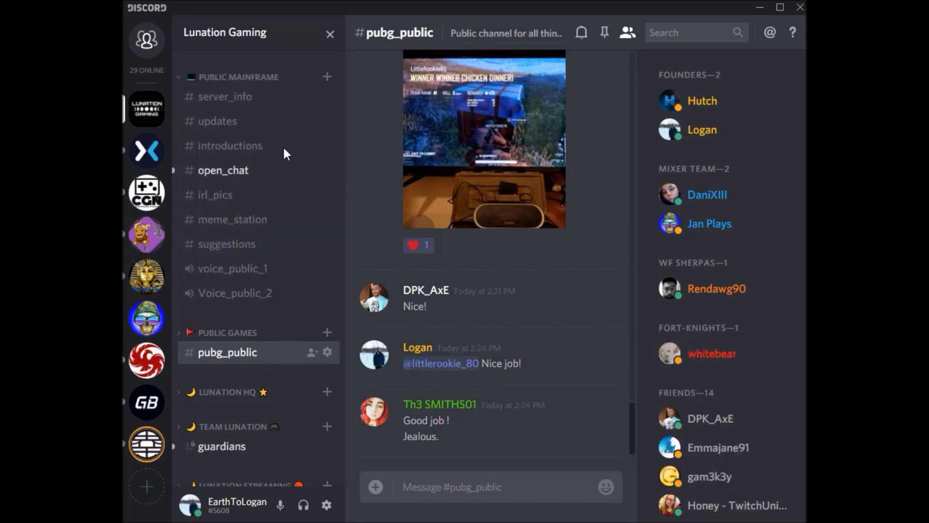
pyautogui.rightClick(225, 145)
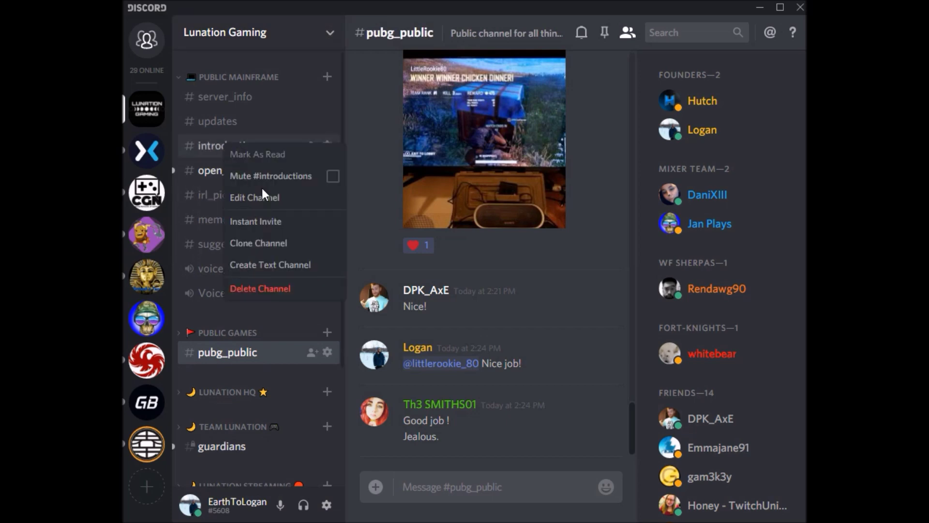
pyautogui.click(362, 129)
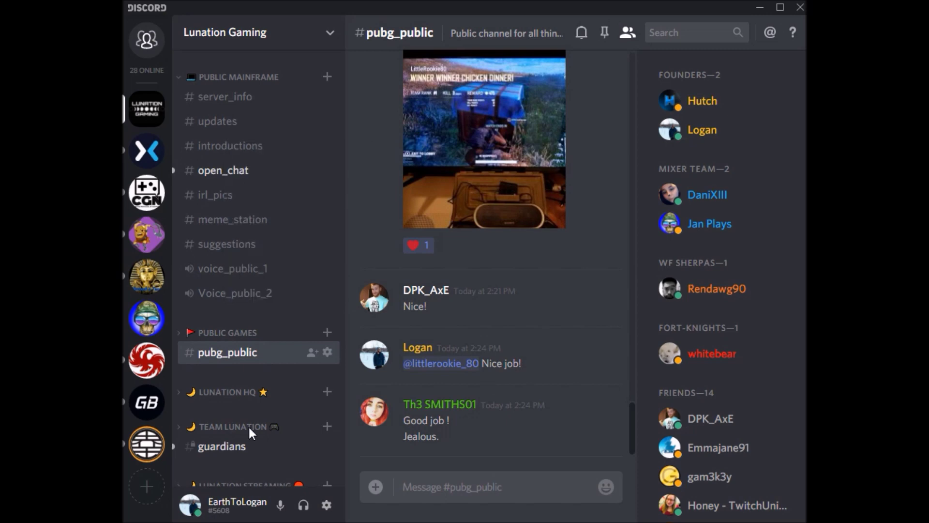
pyautogui.click(218, 78)
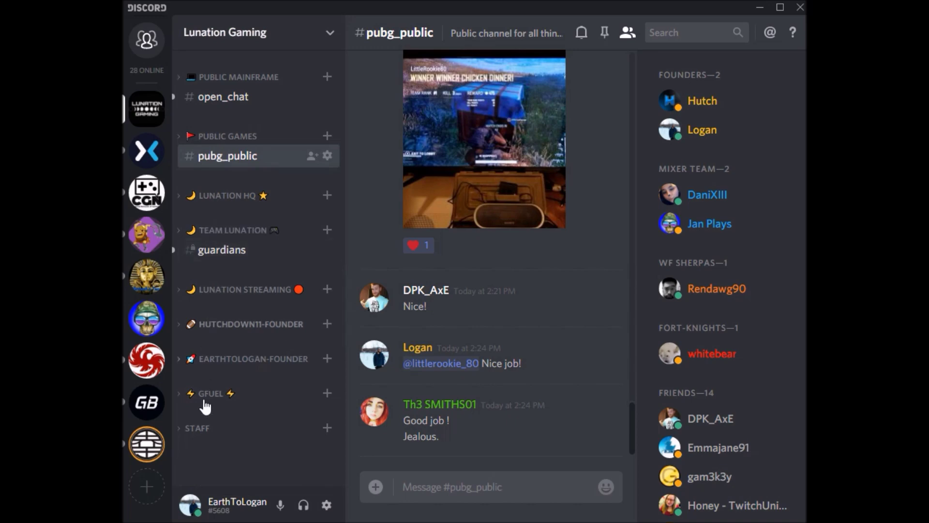
pyautogui.click(240, 79)
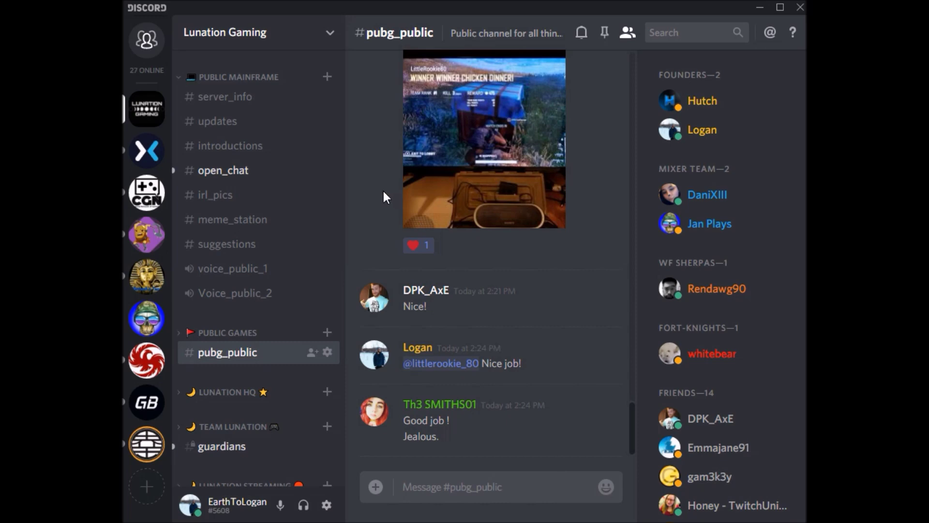
# Open #updates, join the voice_public_1 voice channel, then disconnect from voice
pyautogui.click(228, 121)
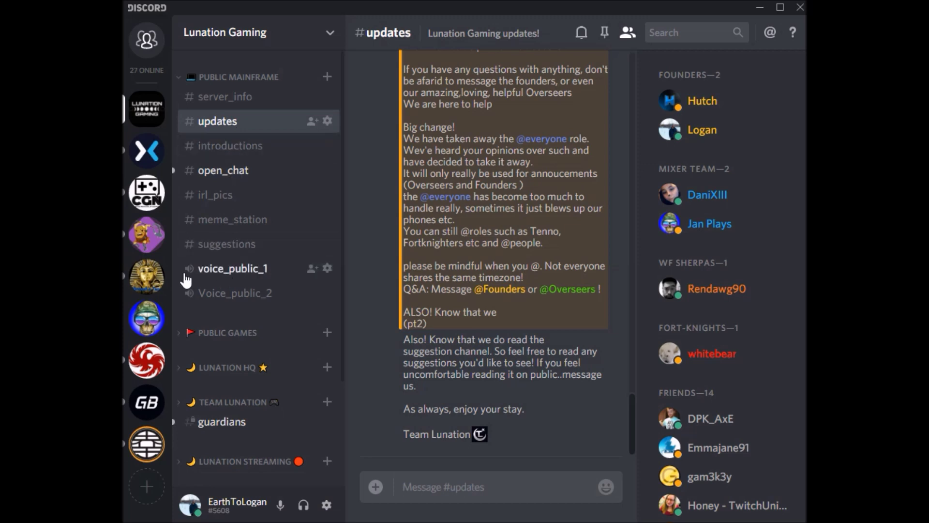
pyautogui.click(213, 274)
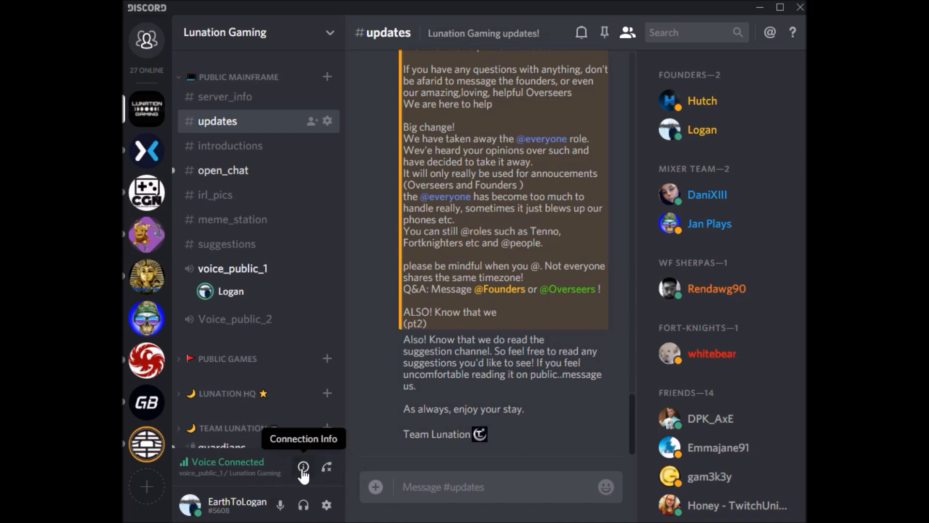
pyautogui.click(326, 469)
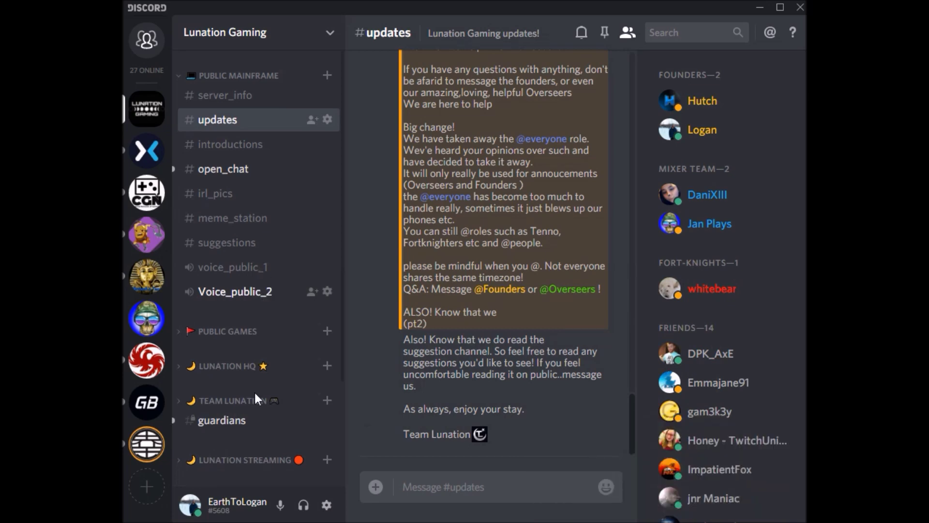
pyautogui.scroll(-2, 254, 390)
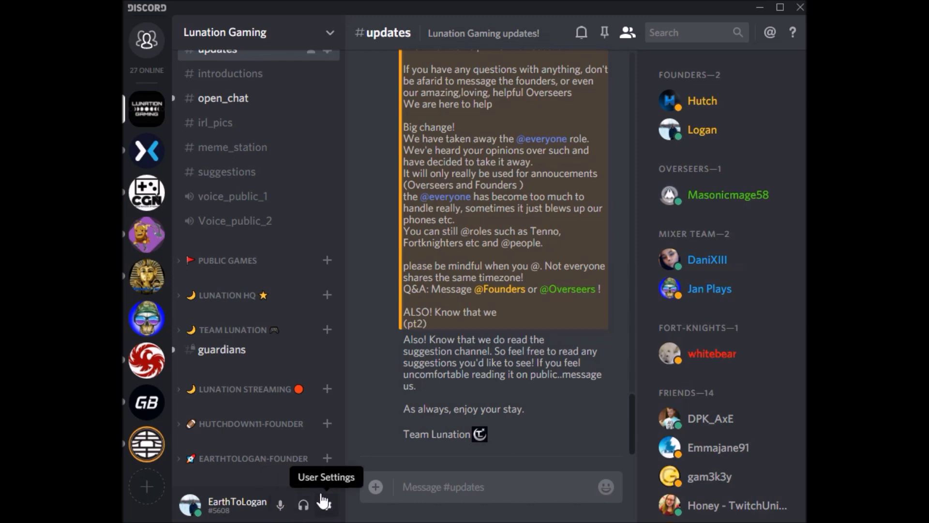
pyautogui.click(329, 477)
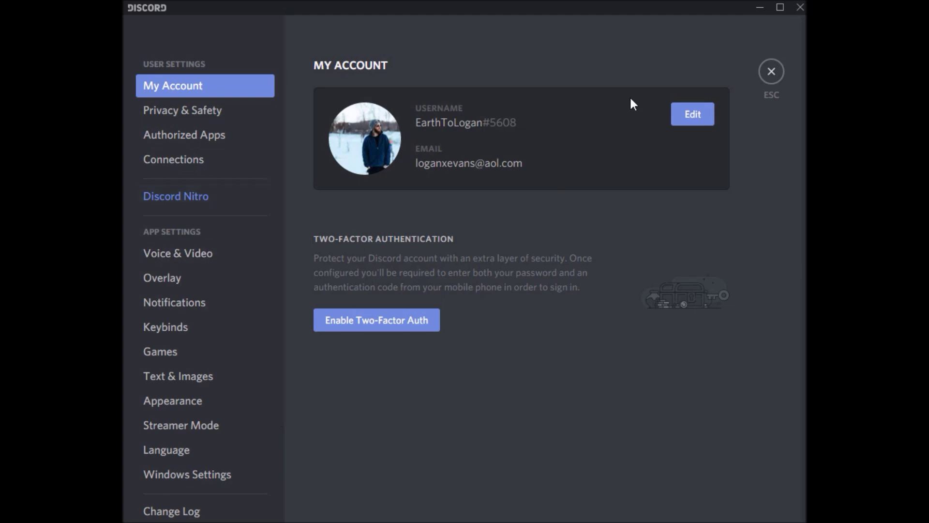
pyautogui.click(767, 86)
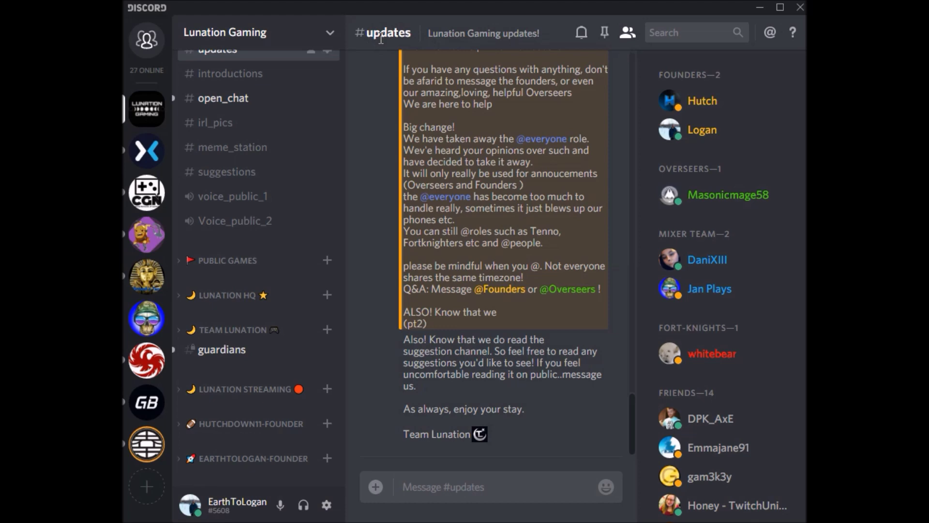
pyautogui.click(485, 38)
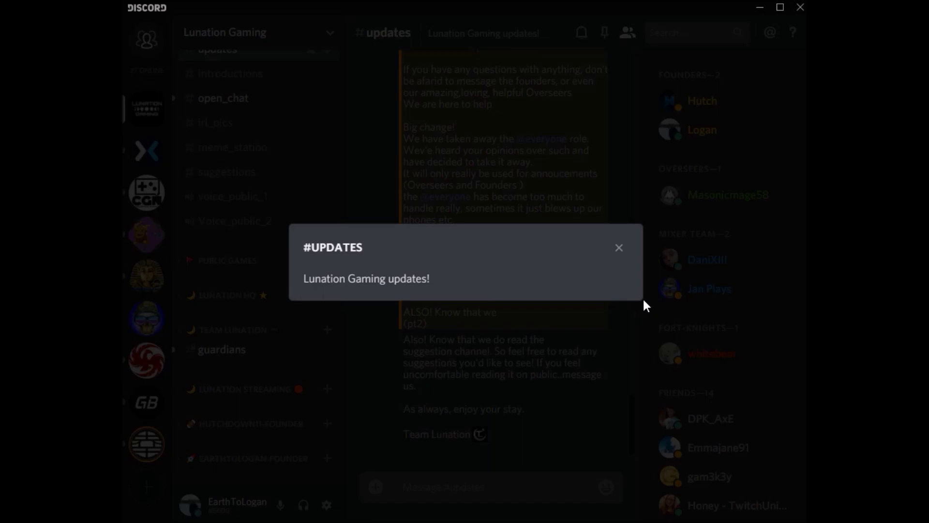
pyautogui.click(620, 249)
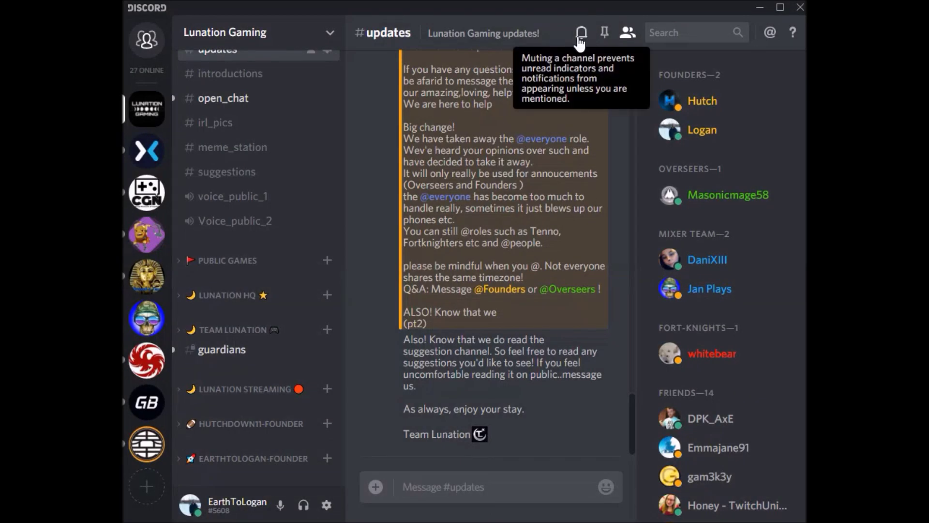
pyautogui.click(605, 34)
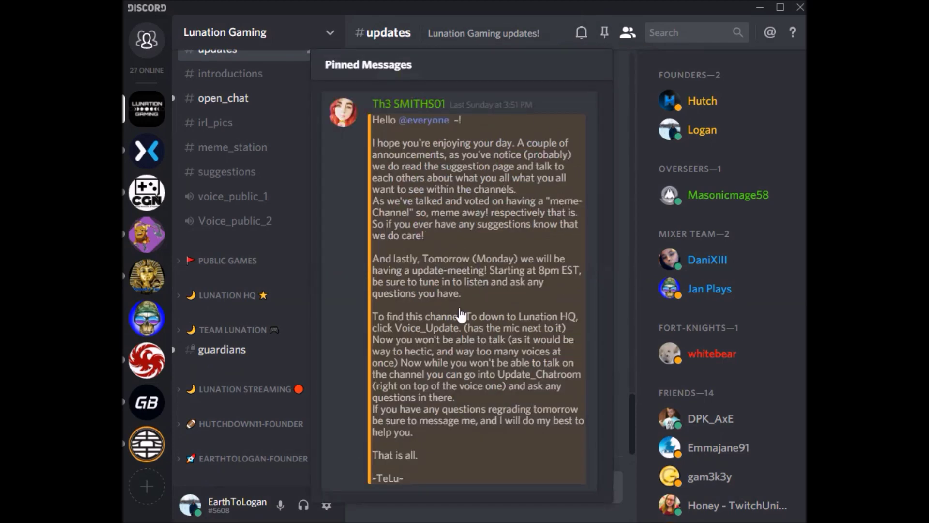
pyautogui.moveTo(452, 376)
pyautogui.click(585, 107)
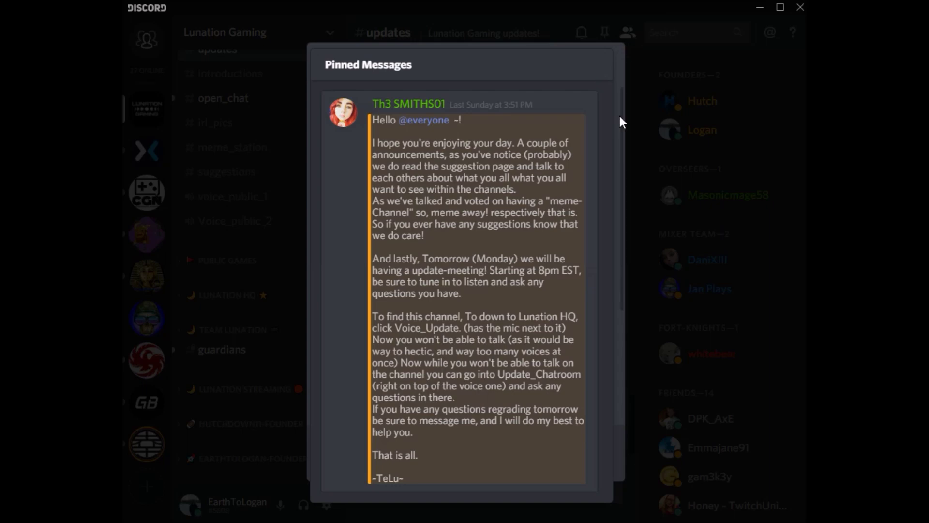
pyautogui.click(681, 134)
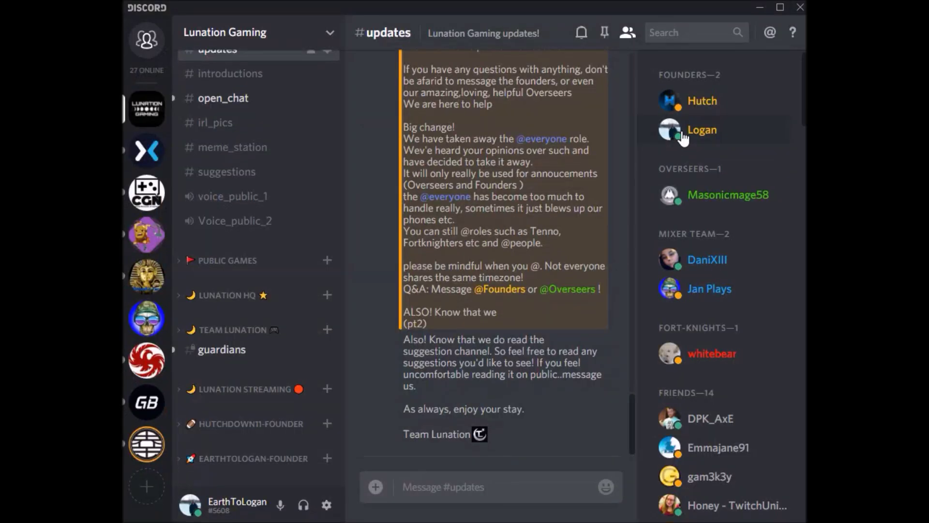
# Toggle the member list off and on, then show the from, mentions, has, before, during, after, in search filters
pyautogui.click(628, 34)
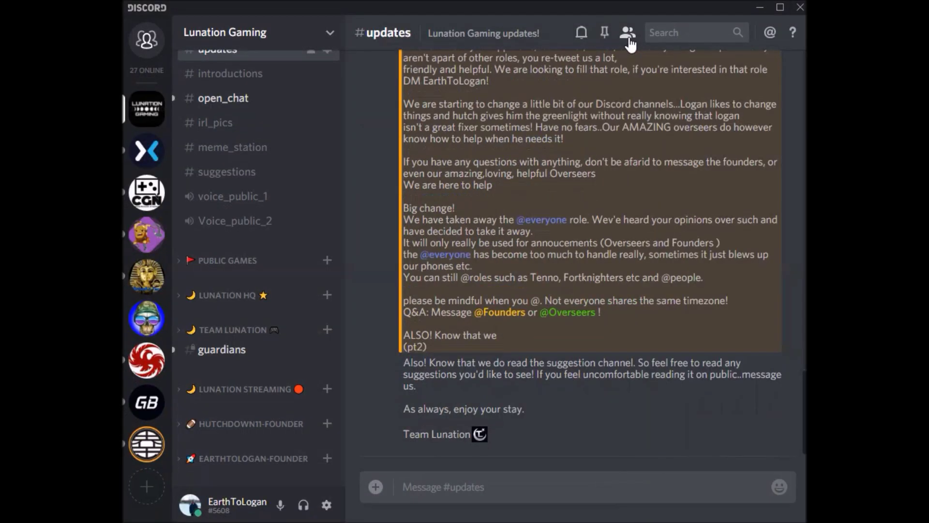
pyautogui.click(628, 34)
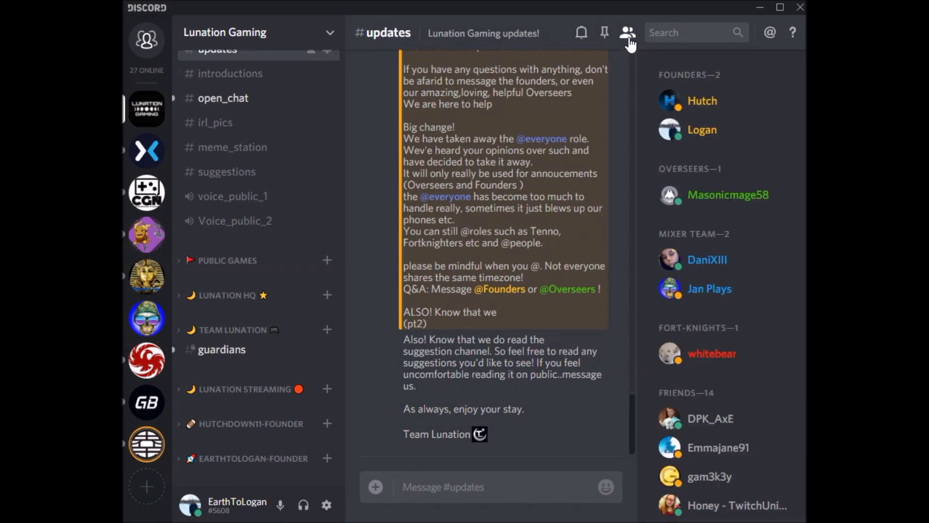
pyautogui.click(680, 34)
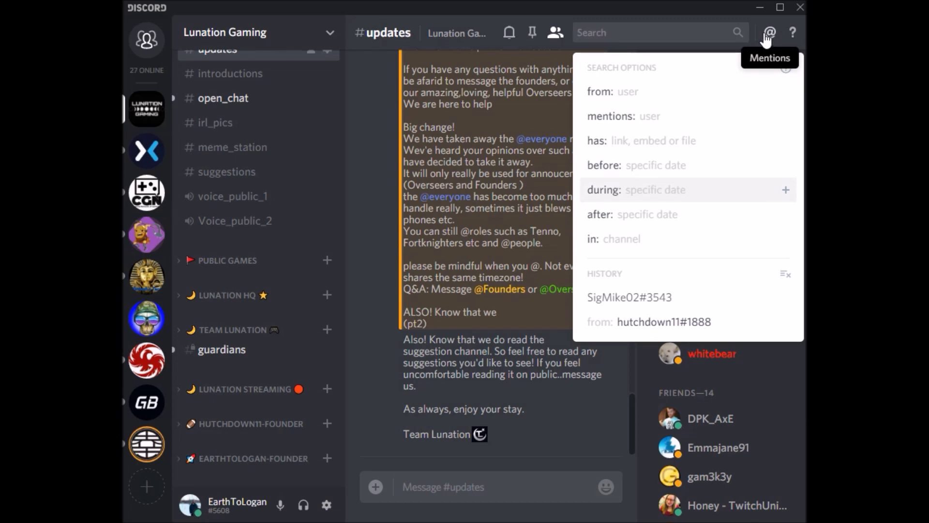
# Dismiss the search filters so #updates shows its Founders, Mixer Team, Fort-Knights and Friends members
pyautogui.click(387, 184)
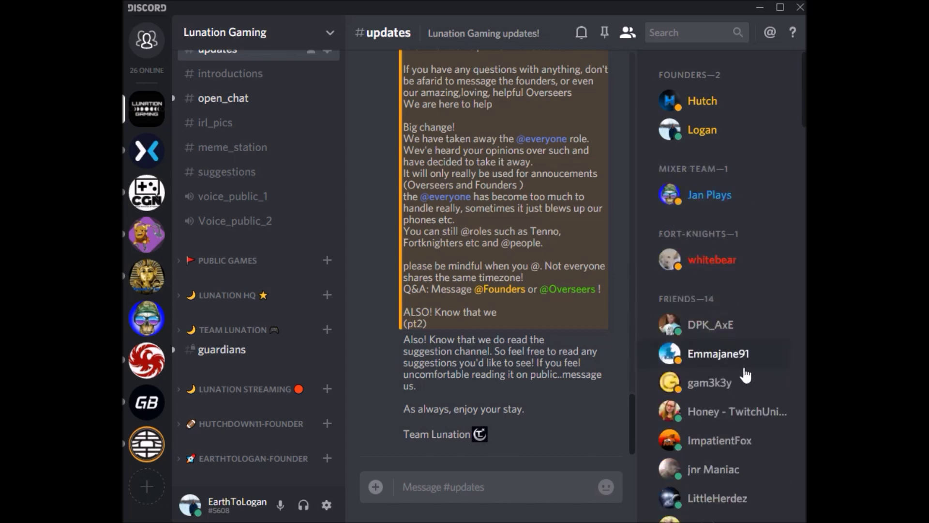
# Save the note 'That's me!' on your own profile, then bring up the other founder's context menu
pyautogui.click(695, 132)
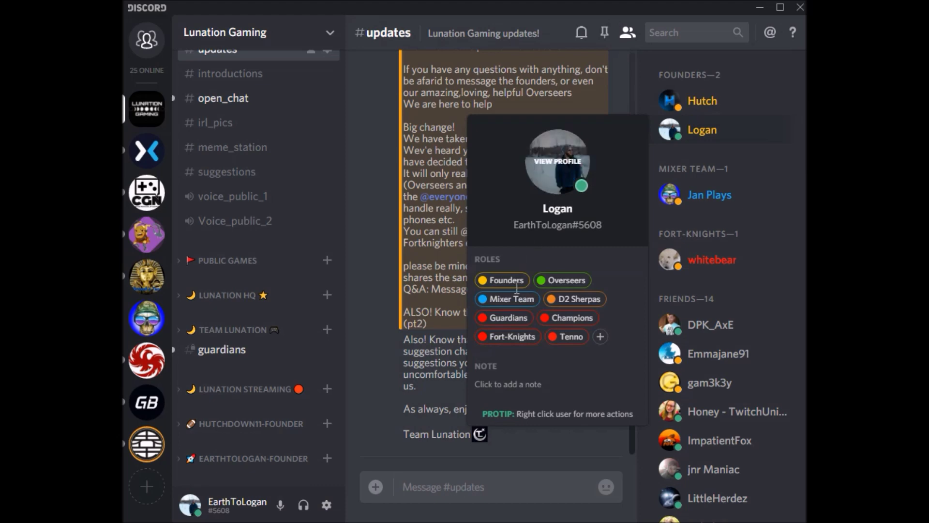
pyautogui.click(545, 385)
pyautogui.write("That's me!")
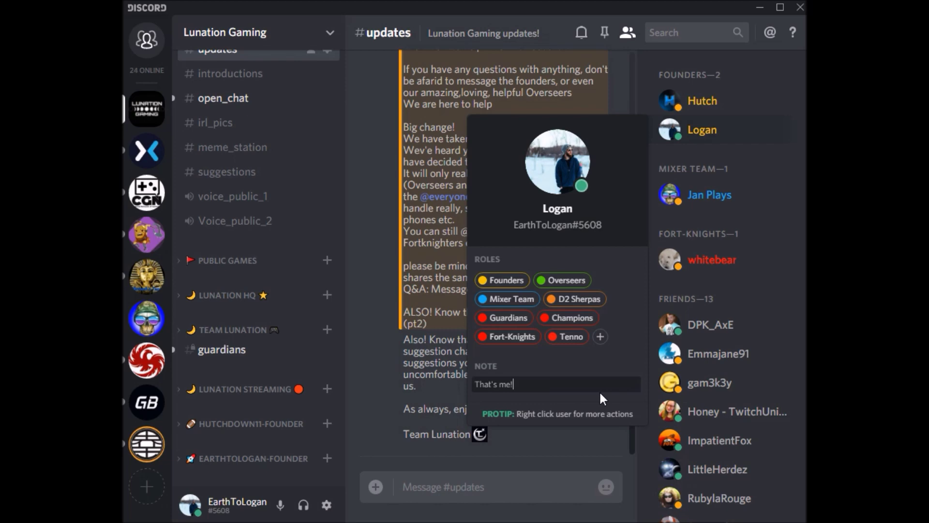
pyautogui.press('Return')
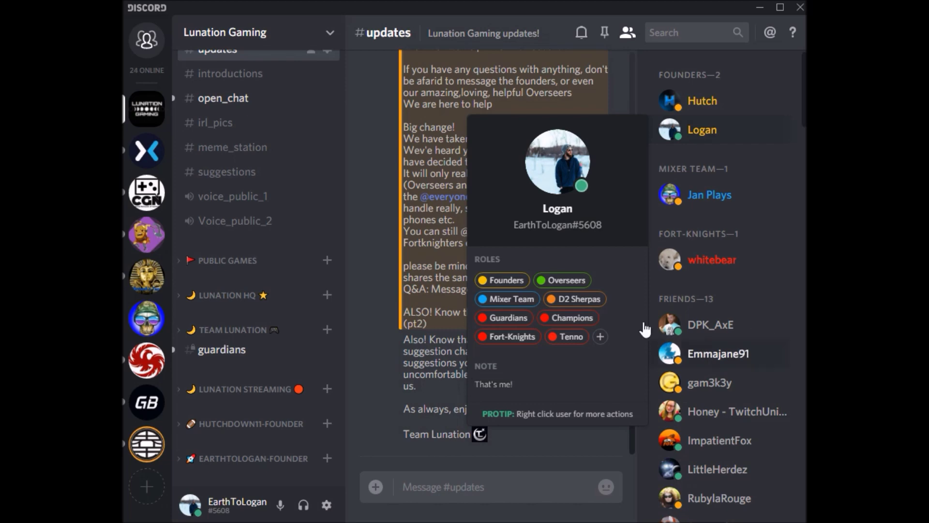
pyautogui.rightClick(701, 129)
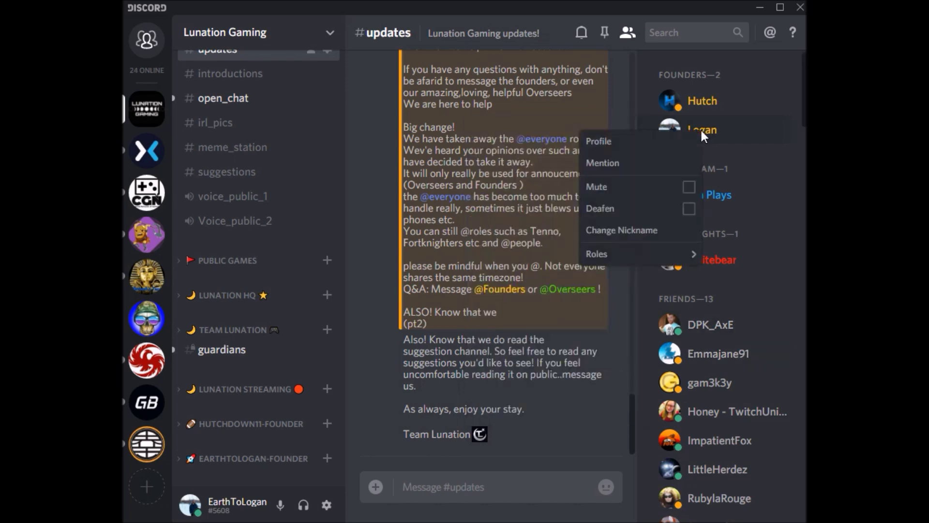
pyautogui.rightClick(709, 100)
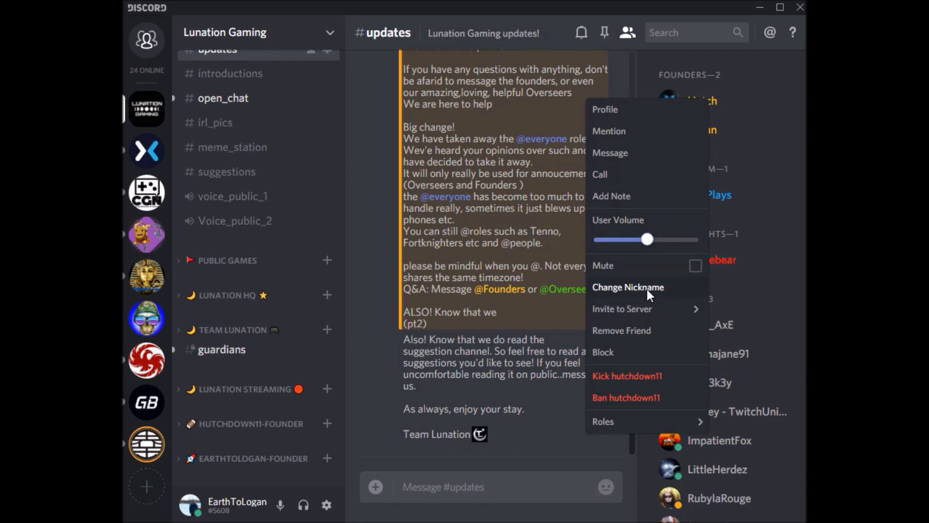
# Inspect the member's role checkboxes under Roles, then dismiss the menu
pyautogui.moveTo(650, 307)
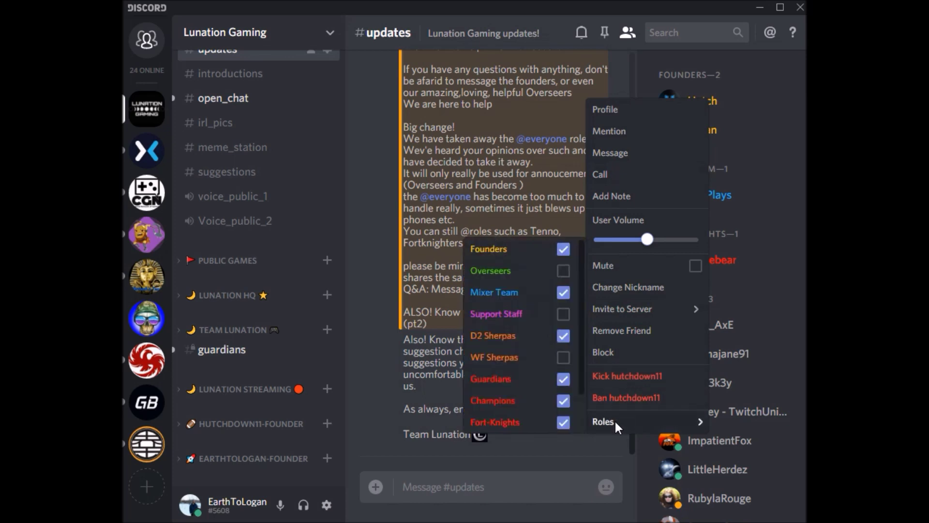
pyautogui.click(616, 449)
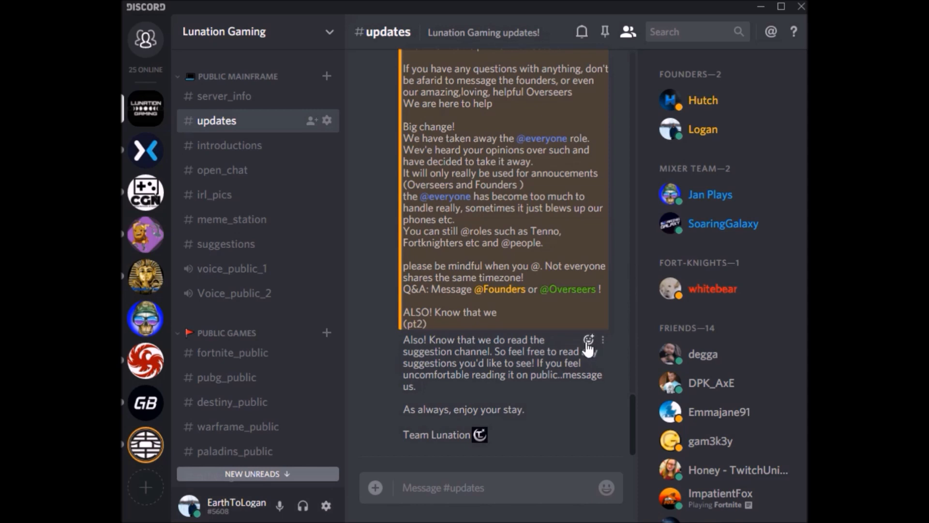
# React to the last Team Lunation announcement with the custom server emoji, then remove that reaction
pyautogui.click(588, 341)
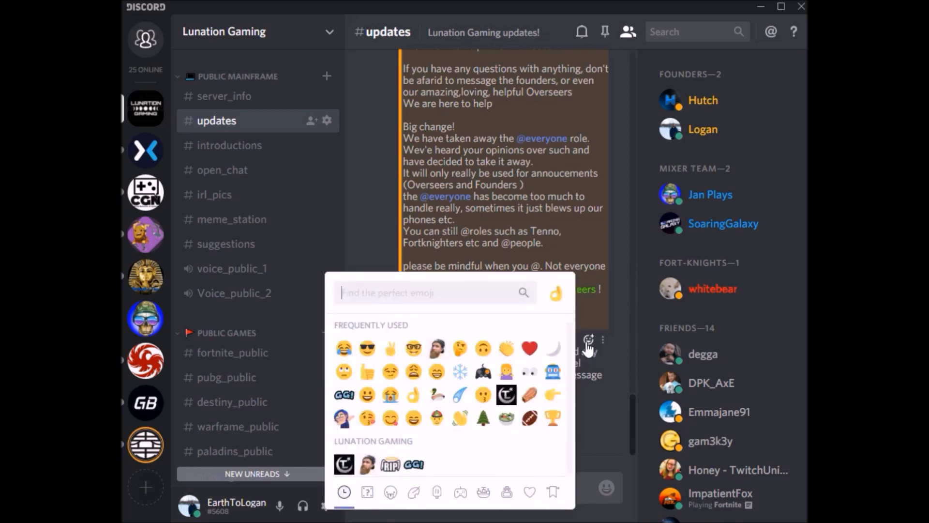
pyautogui.click(437, 353)
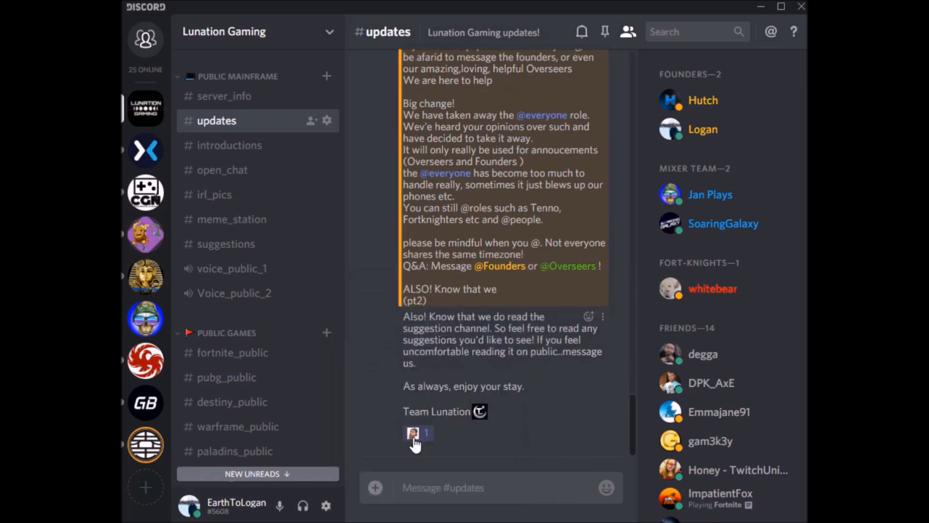
pyautogui.moveTo(415, 440)
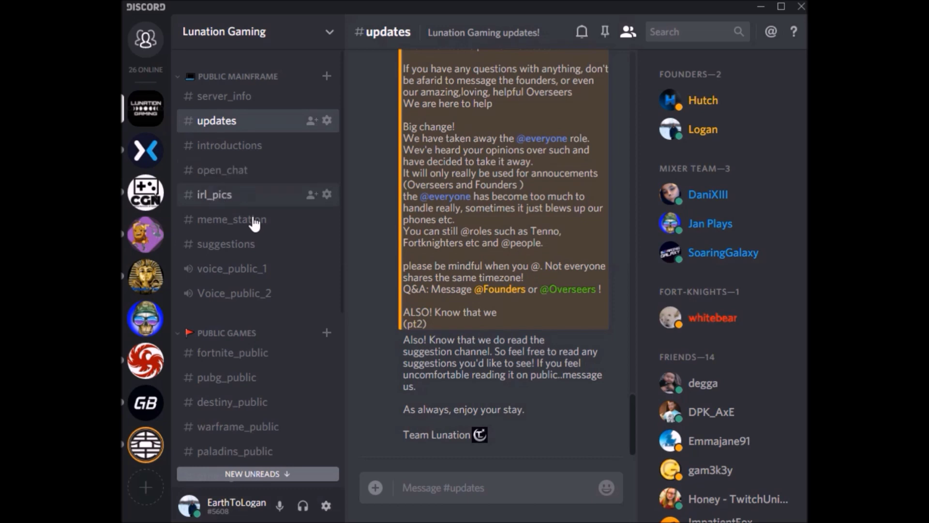
# Move from #irl_pics to #meme_station and scroll up to the VICTIMS OF EA post
pyautogui.click(202, 193)
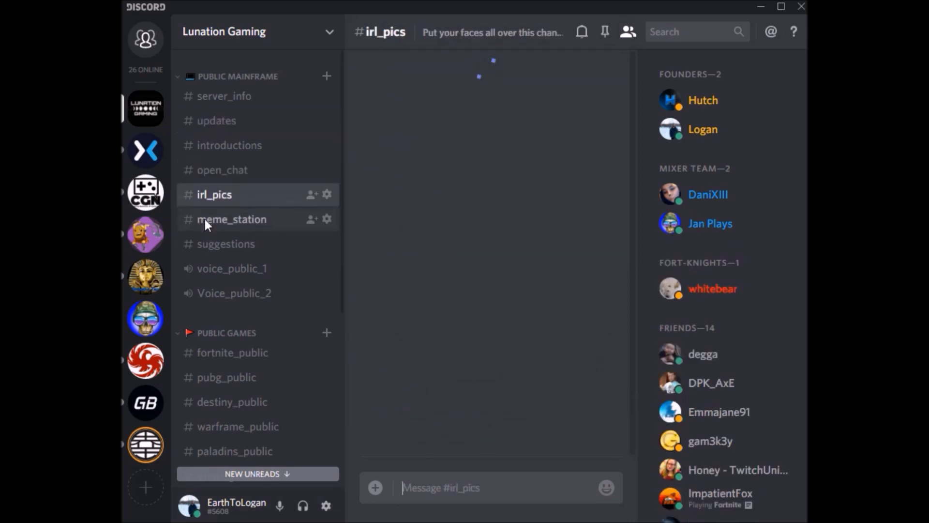
pyautogui.click(205, 219)
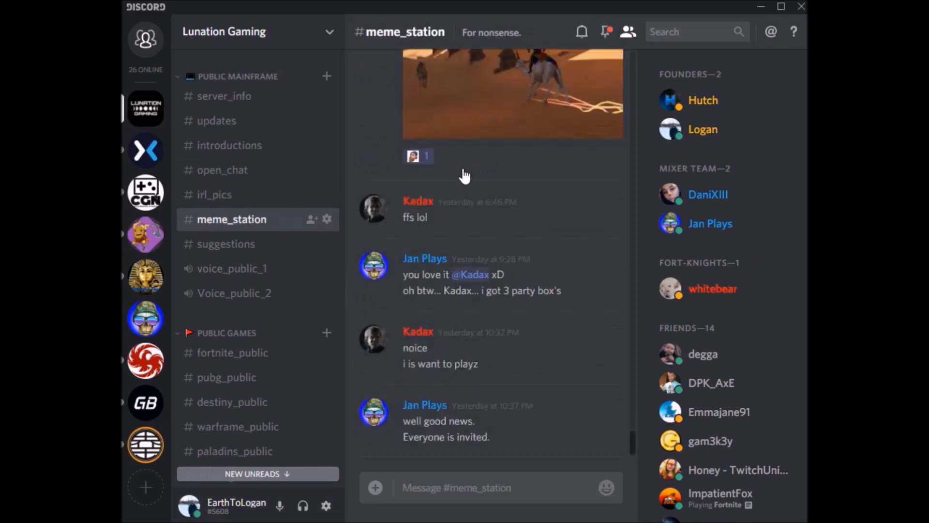
pyautogui.scroll(3, 464, 175)
pyautogui.scroll(4, 465, 180)
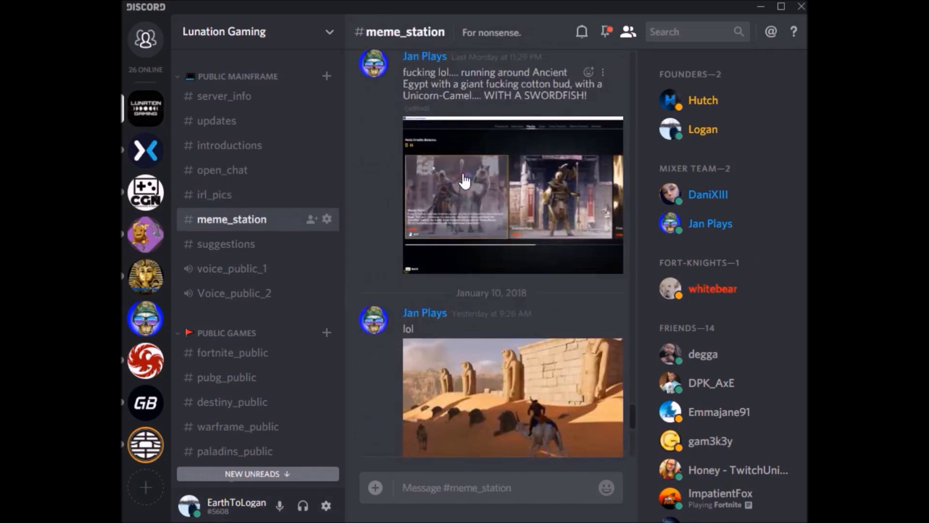
pyautogui.scroll(12, 464, 181)
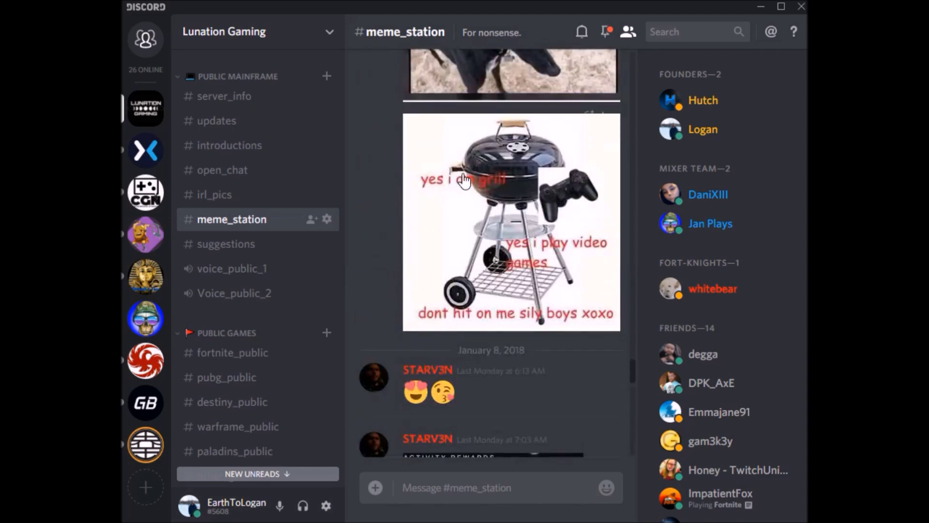
pyautogui.scroll(12, 464, 180)
pyautogui.scroll(12, 465, 180)
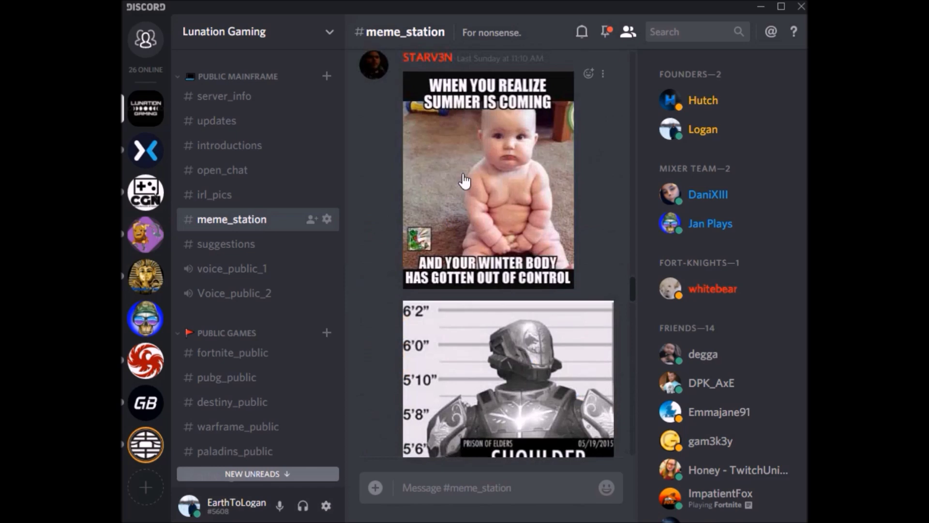
pyautogui.scroll(12, 465, 180)
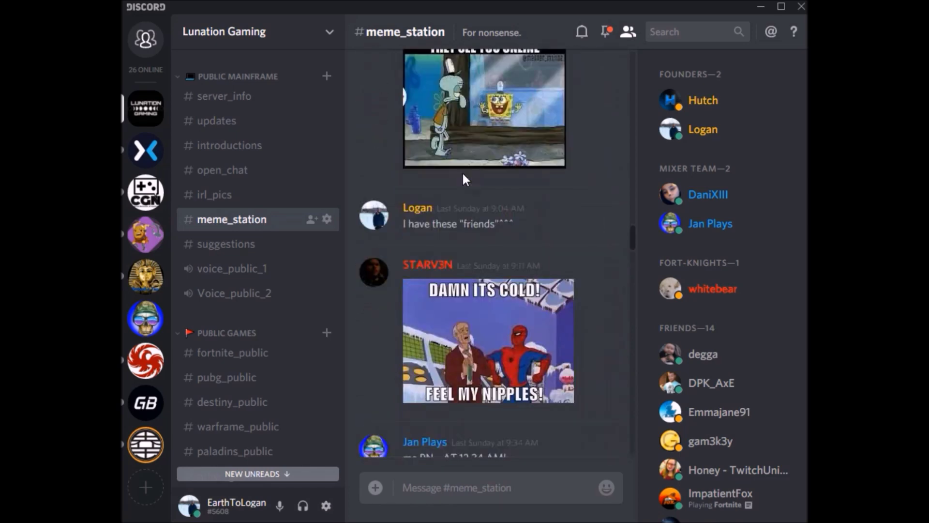
pyautogui.scroll(10, 463, 175)
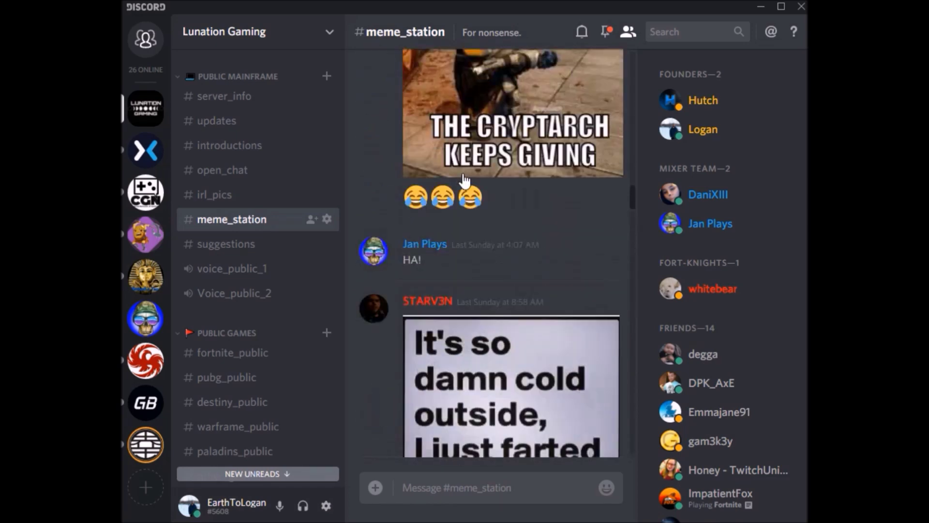
pyautogui.scroll(12, 465, 181)
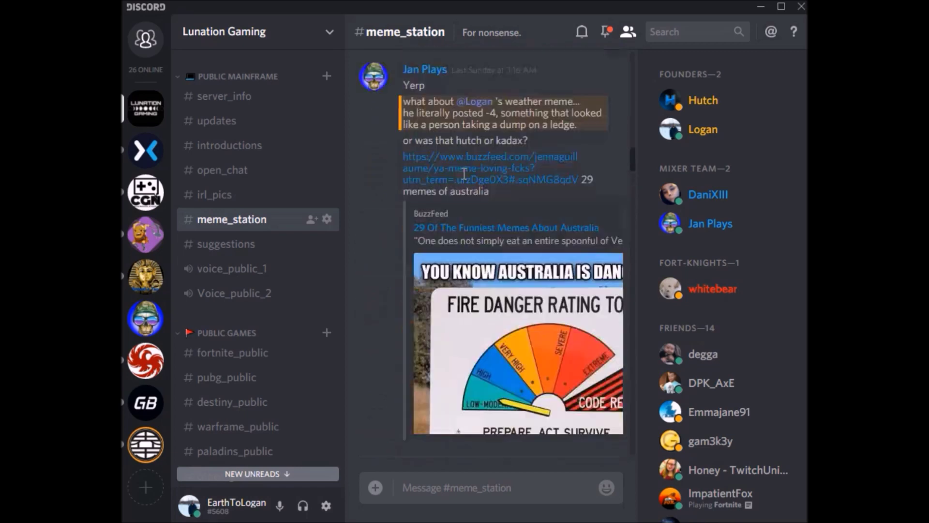
pyautogui.scroll(9, 464, 174)
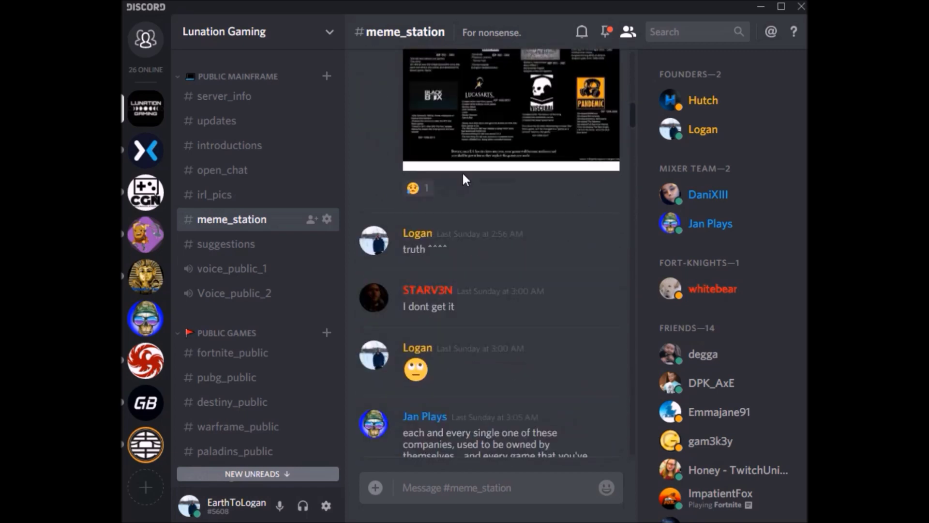
pyautogui.scroll(4, 441, 213)
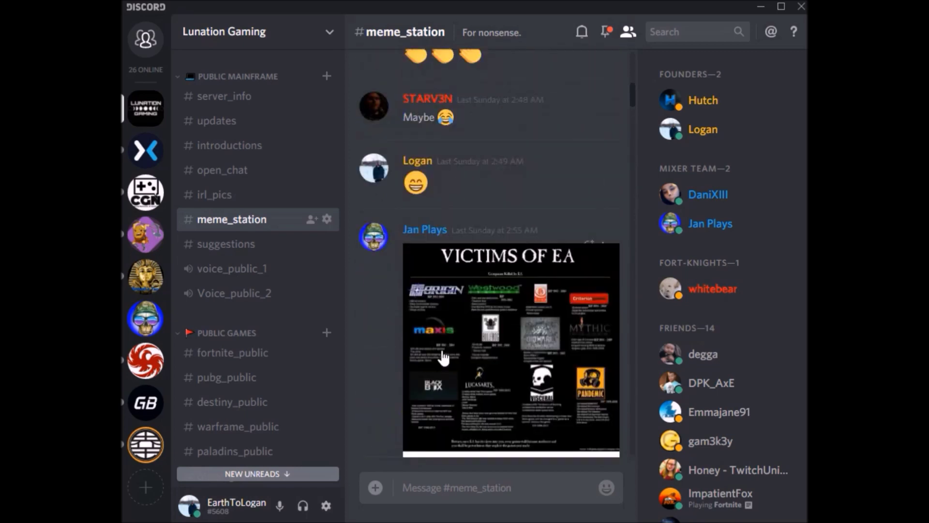
# Add your own 😥 reaction to the VICTIMS OF EA image, raising its count to 2
pyautogui.moveTo(418, 412)
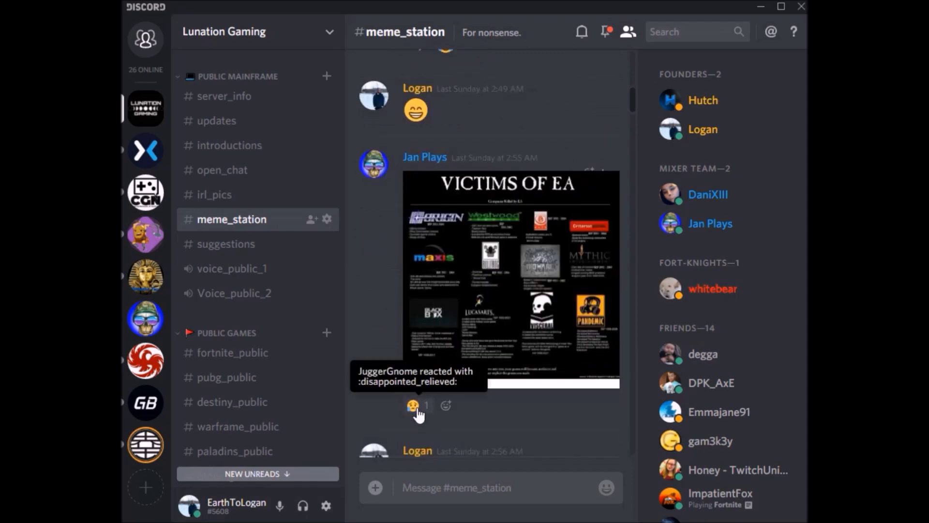
pyautogui.click(417, 406)
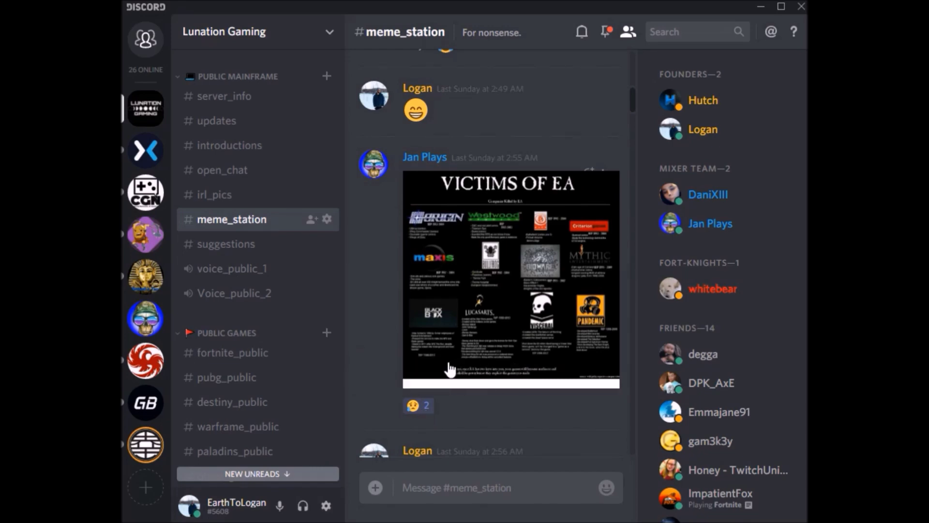
pyautogui.scroll(-15, 448, 385)
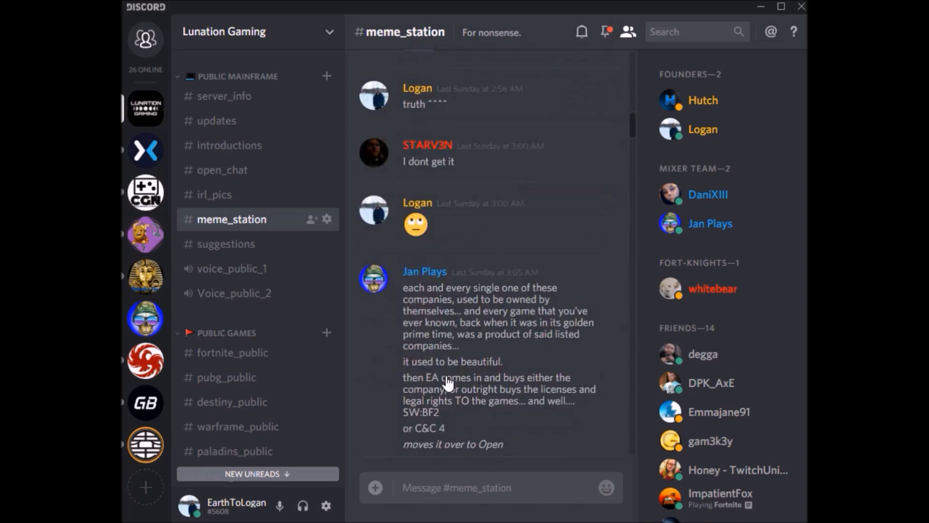
pyautogui.scroll(-20, 448, 380)
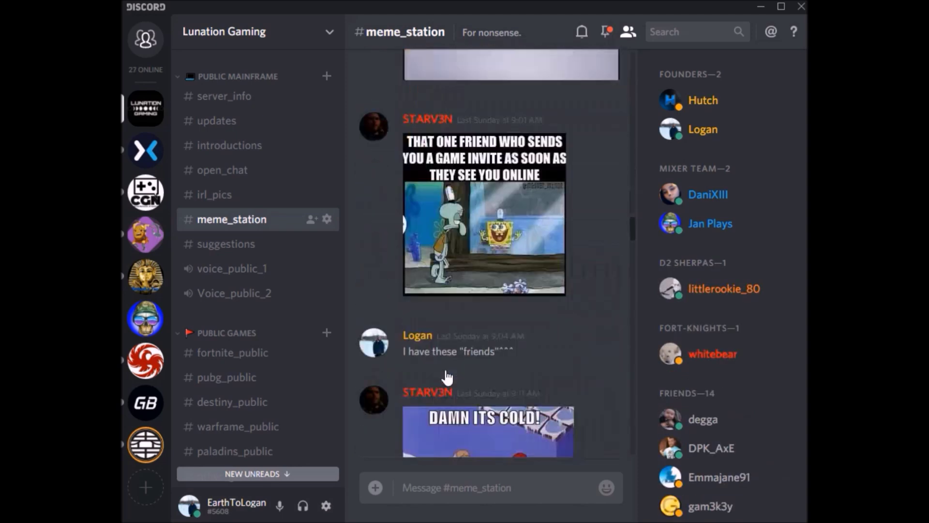
pyautogui.scroll(-15, 445, 376)
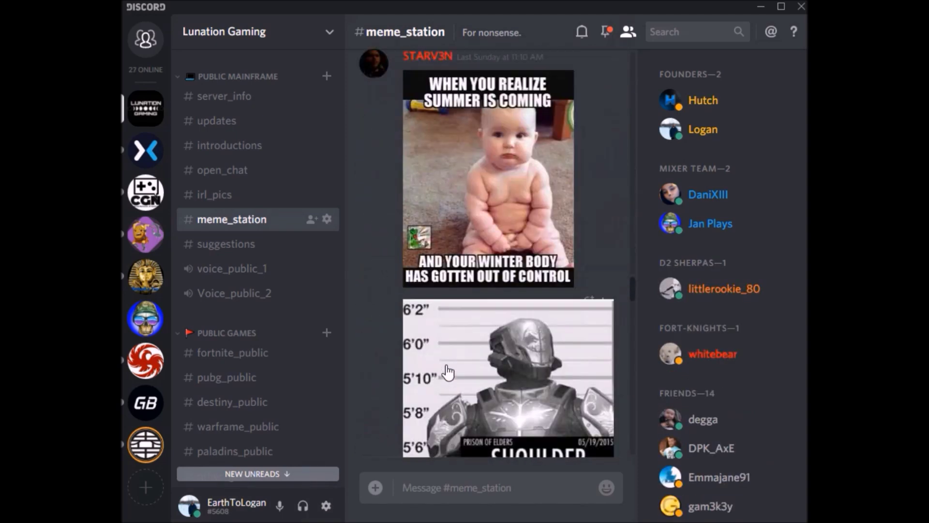
pyautogui.scroll(-8, 498, 348)
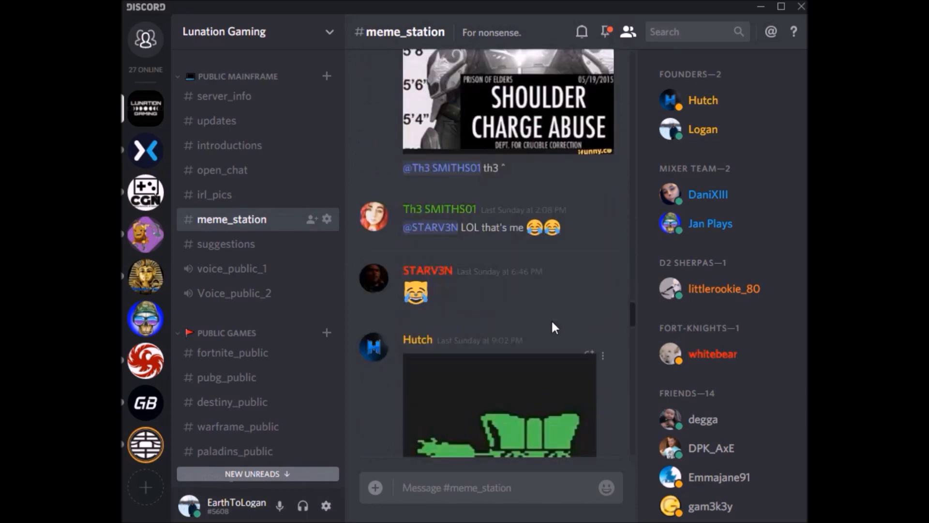
pyautogui.scroll(-6, 468, 378)
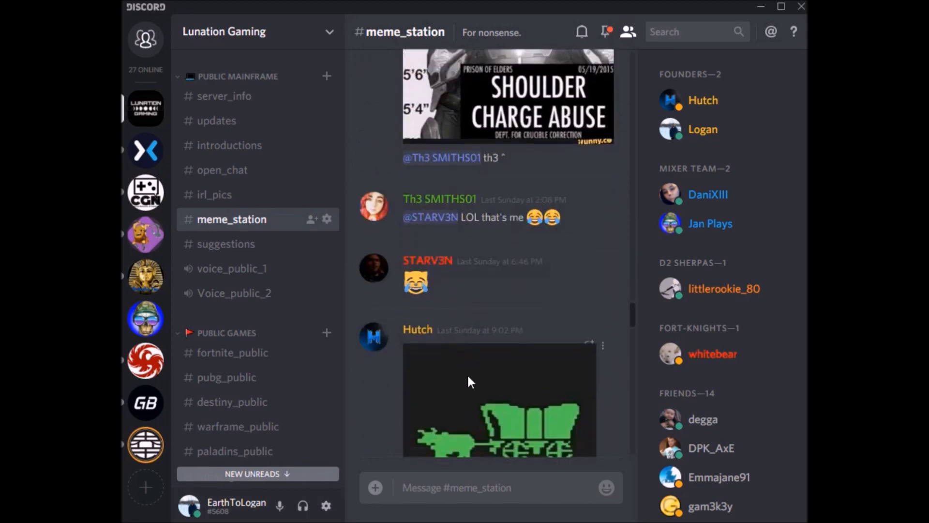
pyautogui.scroll(-10, 452, 276)
pyautogui.scroll(6, 452, 278)
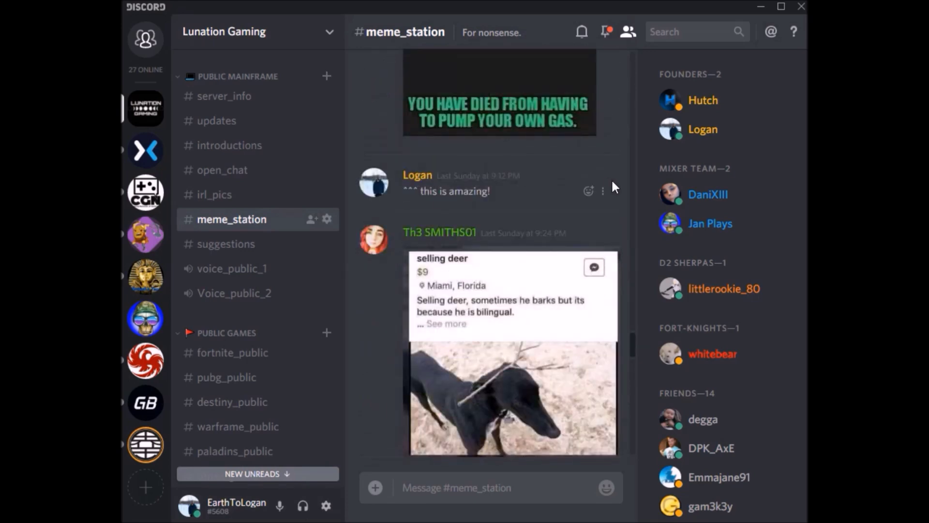
# Open the 'this is amazing!' message options, then collapse PUBLIC MAINFRAME and expand PUBLIC GAMES
pyautogui.click(604, 192)
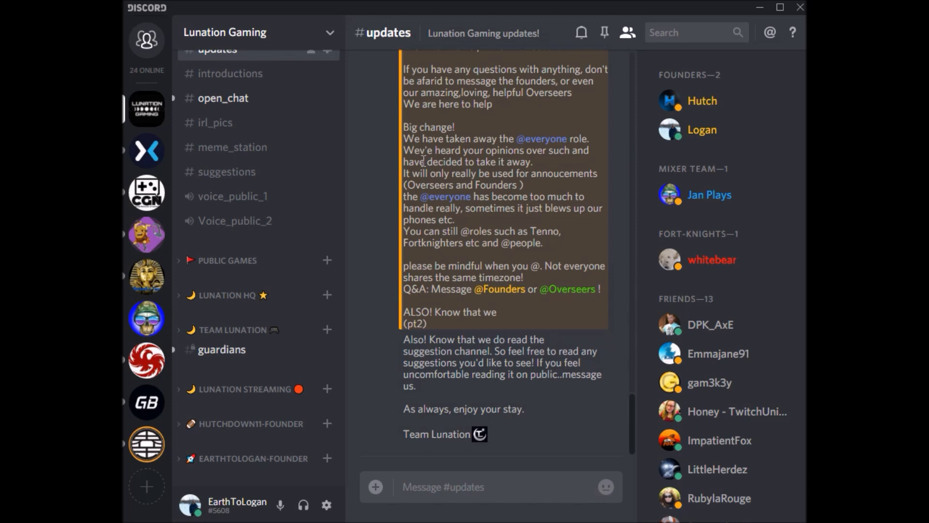
pyautogui.scroll(2, 209, 315)
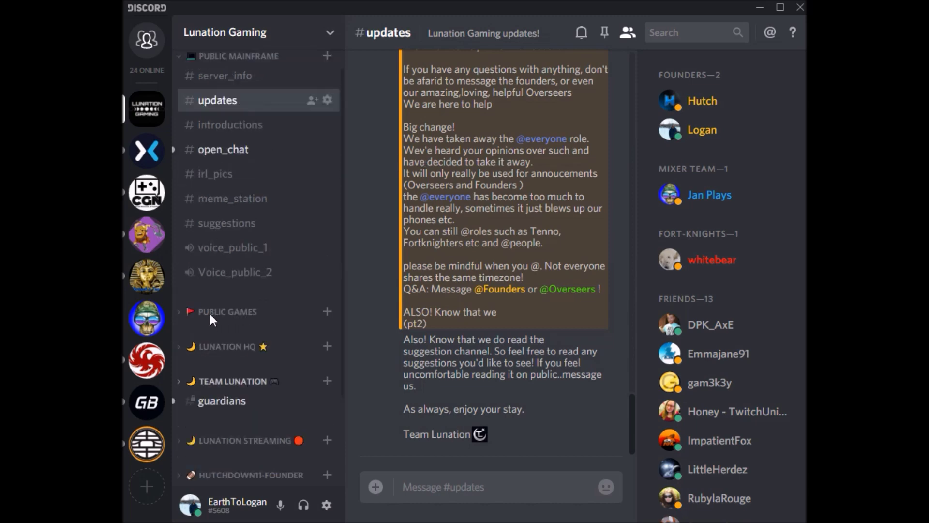
pyautogui.scroll(1, 210, 300)
pyautogui.click(245, 79)
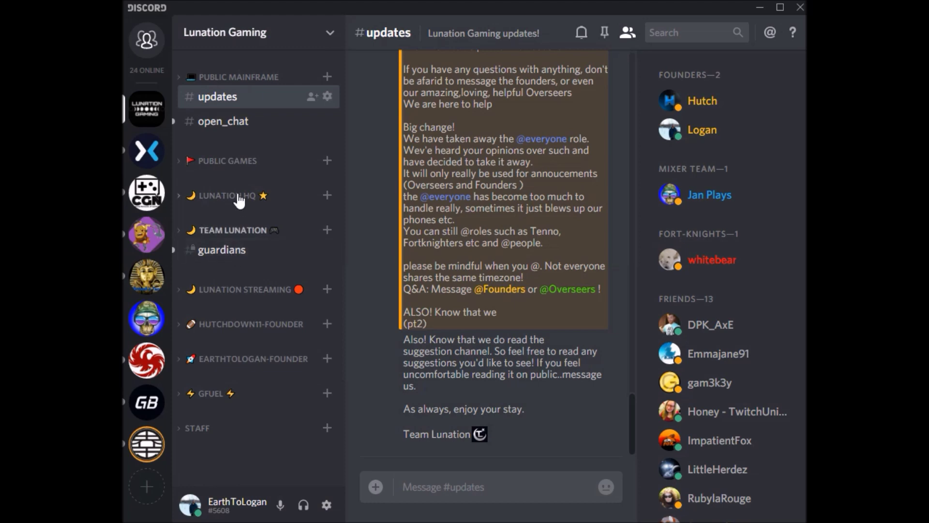
pyautogui.click(240, 164)
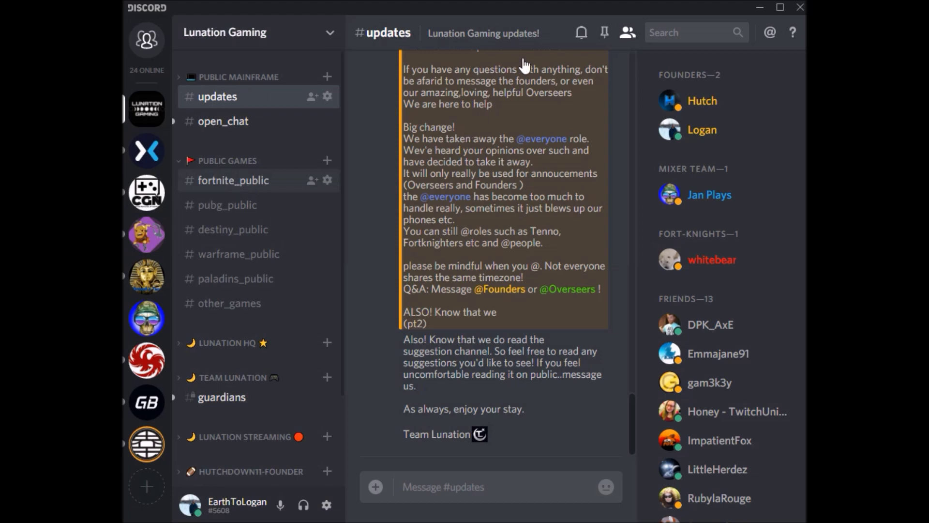
# Switch to #fortnite_public and check its Mute option, closing the channel menu without muting
pyautogui.click(582, 33)
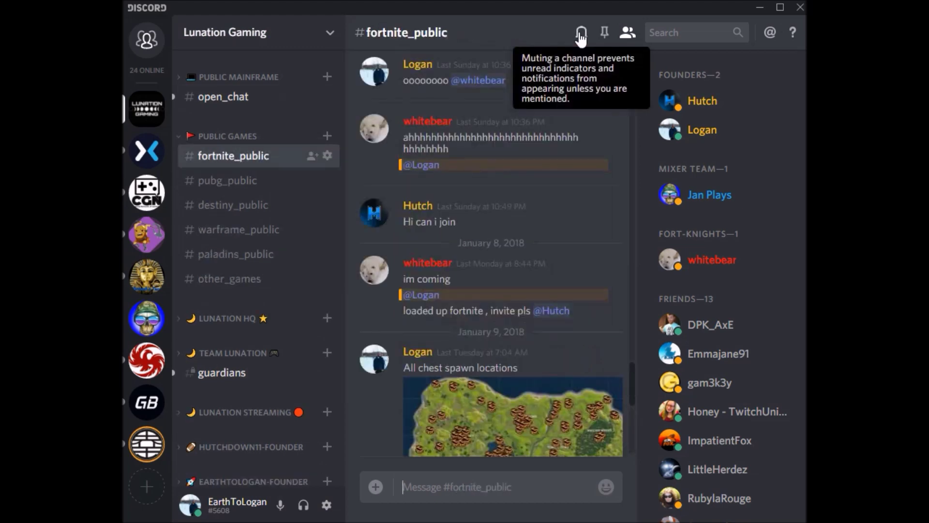
pyautogui.rightClick(252, 157)
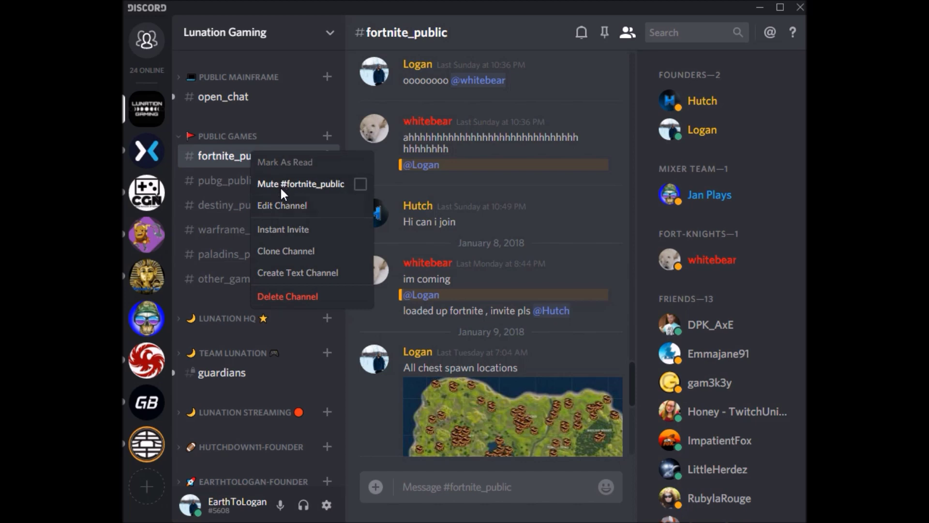
pyautogui.click(360, 402)
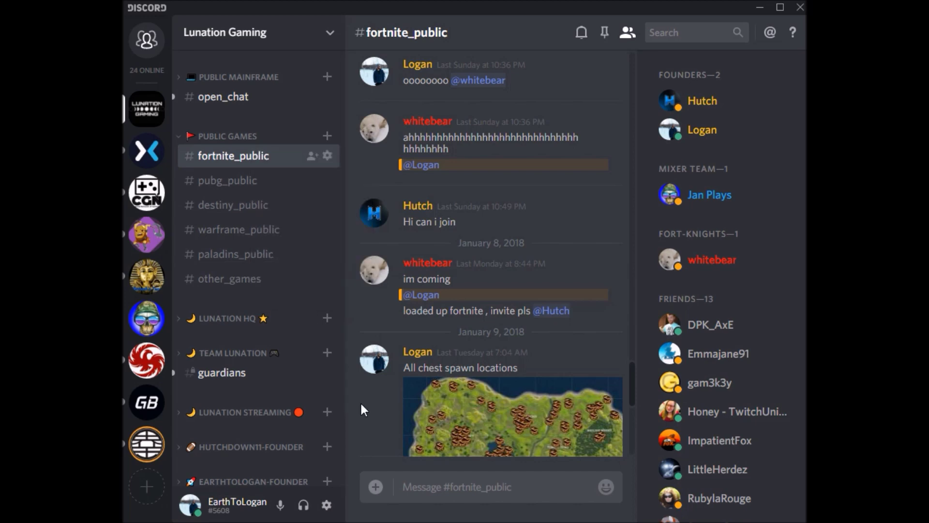